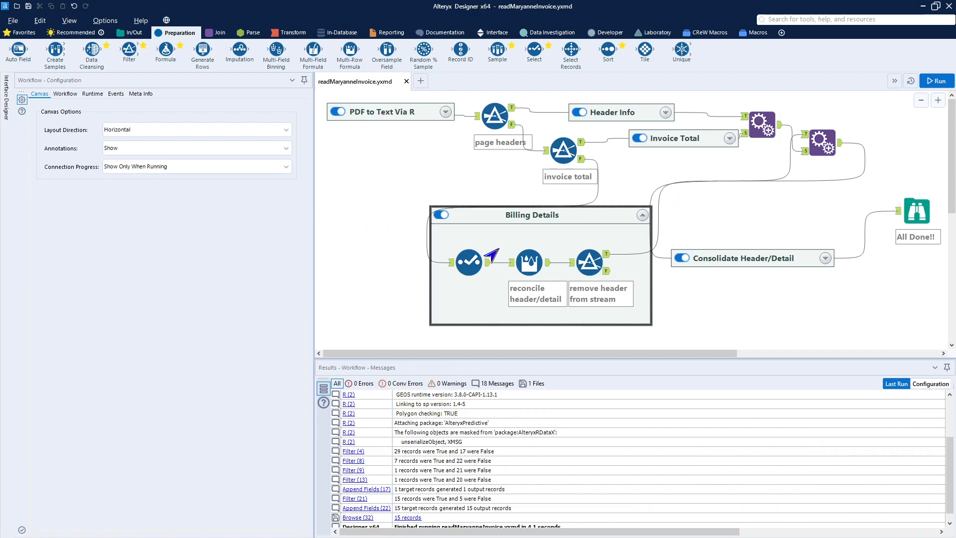
Inspect the configuration and output of the Select and Multi-Row Formula tools in the Billing Details container
click(514, 216)
click(481, 262)
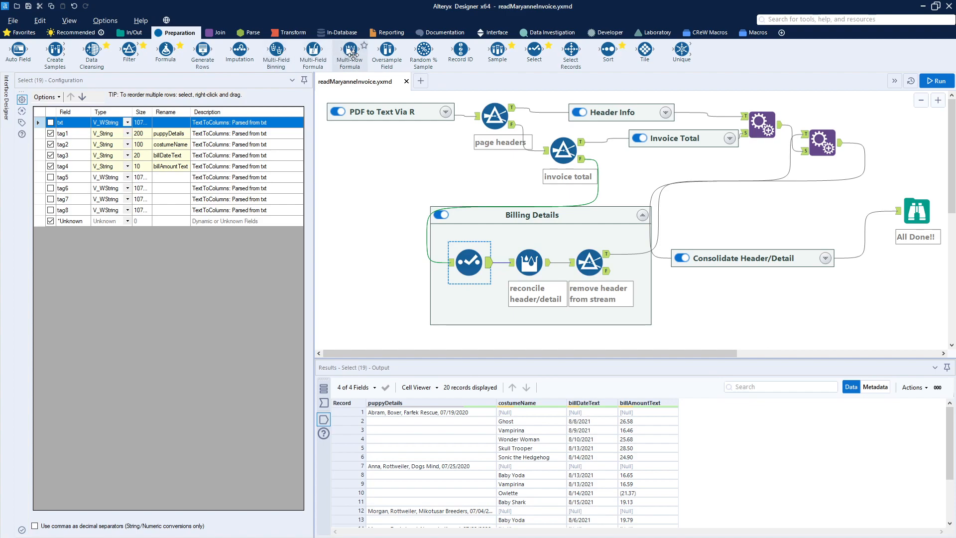
click(529, 261)
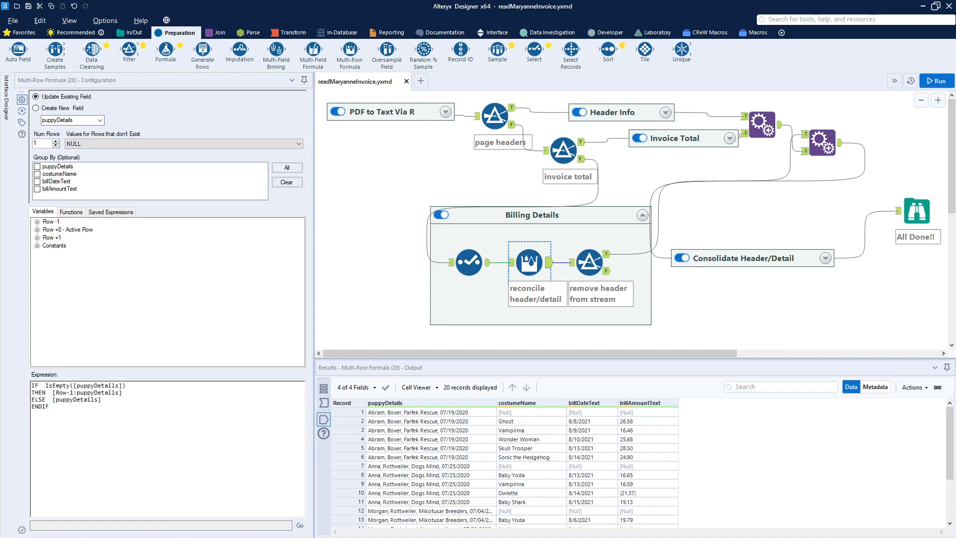
Switch to the invoice PDF in Acrobat Reader and highlight the first puppy's header line and its Ghost costume line to compare them
drag(0, 75, 383, 46)
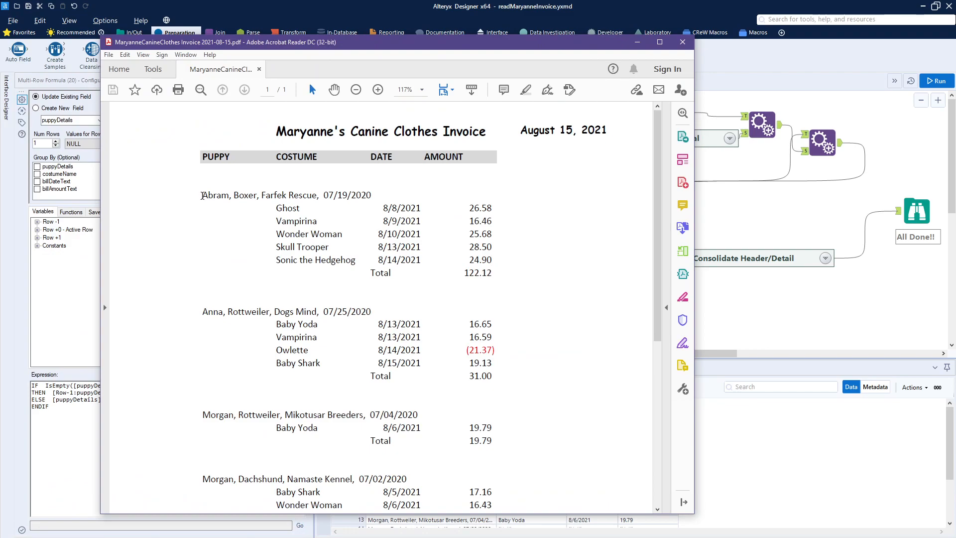
drag(204, 195, 372, 195)
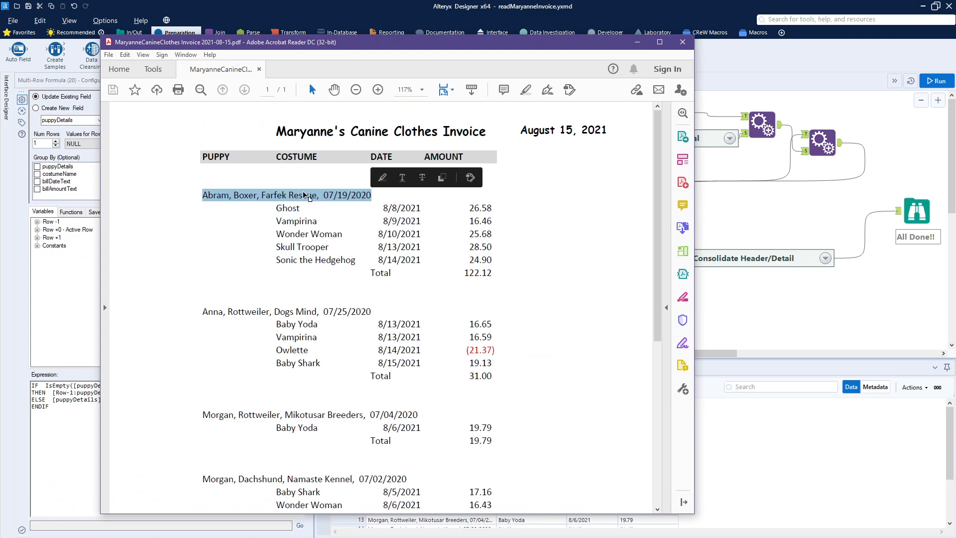
click(235, 209)
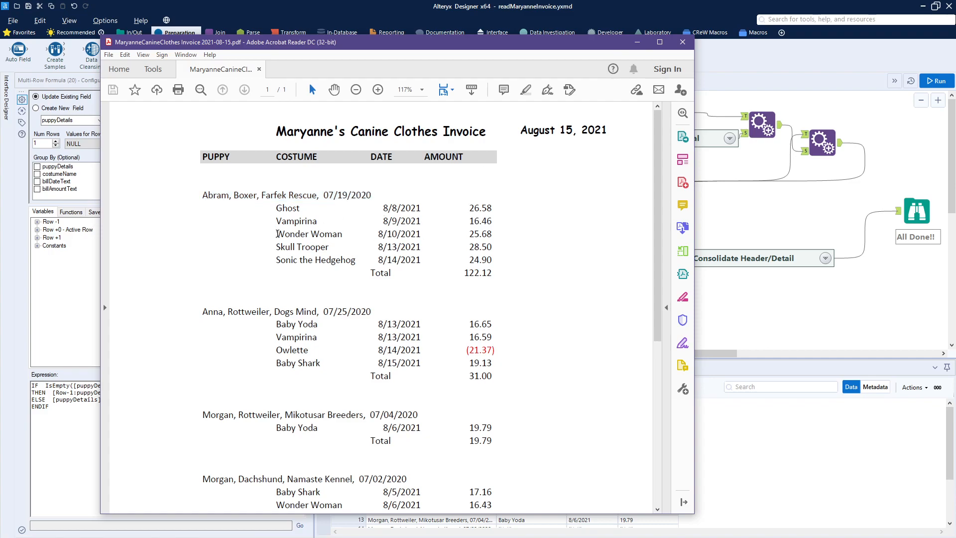
drag(200, 198, 368, 197)
click(252, 208)
drag(277, 208, 491, 206)
drag(564, 45, 0, 55)
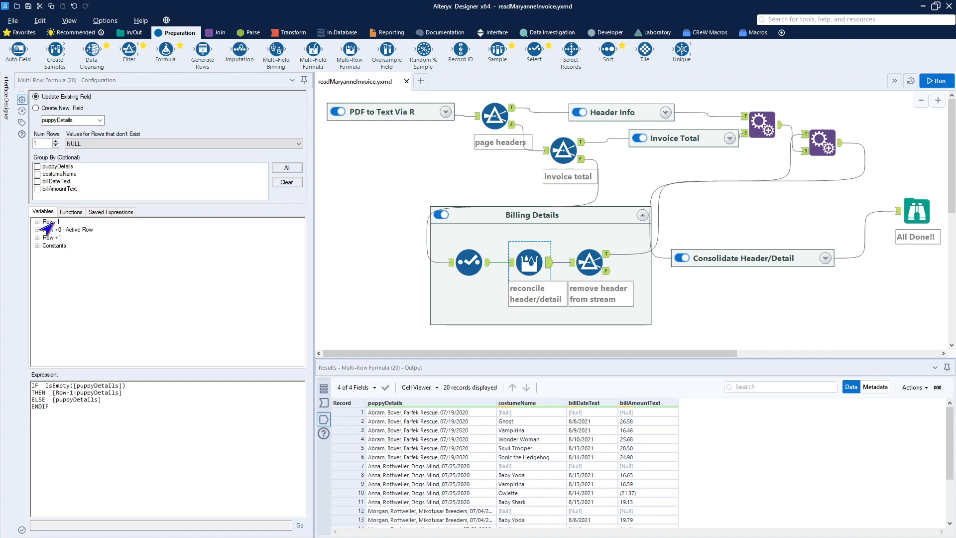
Set the Multi-Row Formula tool's number of rows to 2, apply it and reload the tool's configuration
click(43, 143)
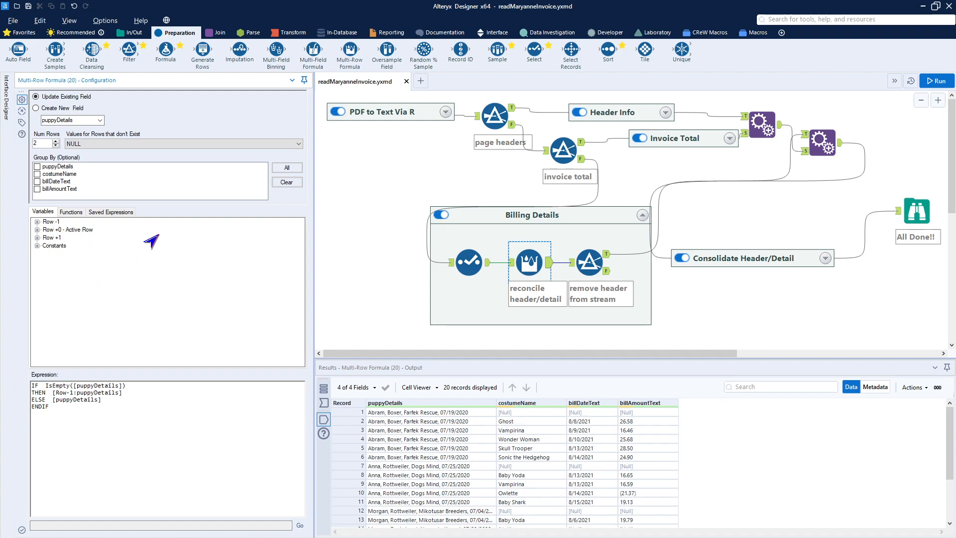
click(158, 190)
click(72, 191)
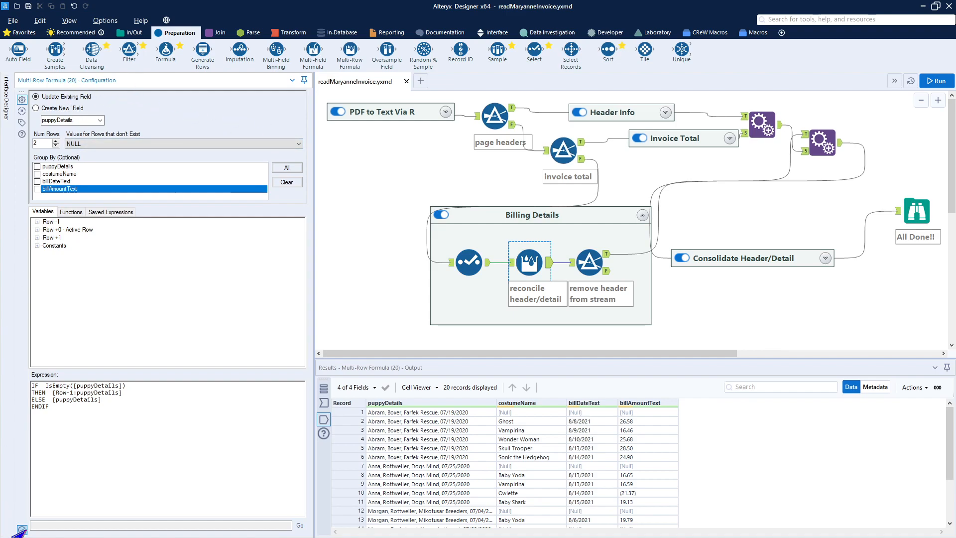
click(21, 530)
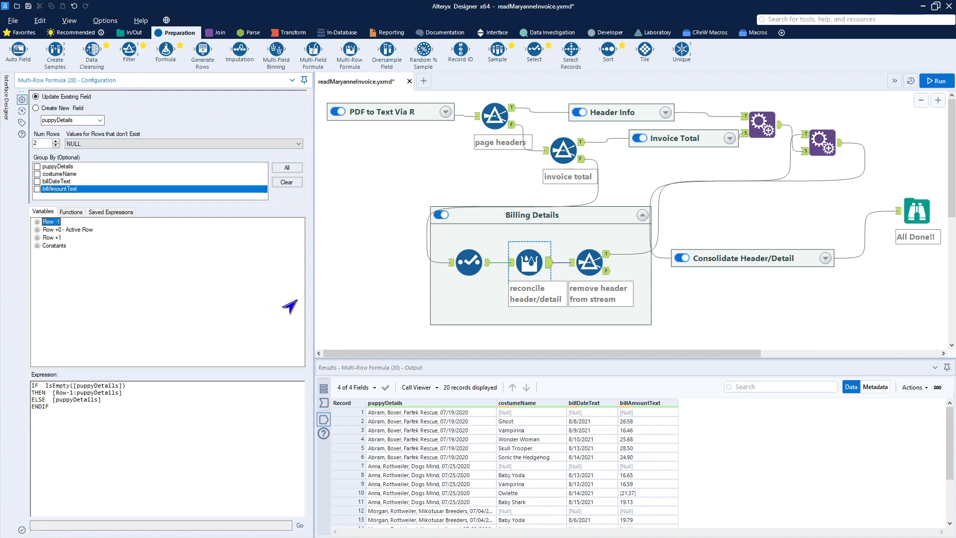
click(349, 299)
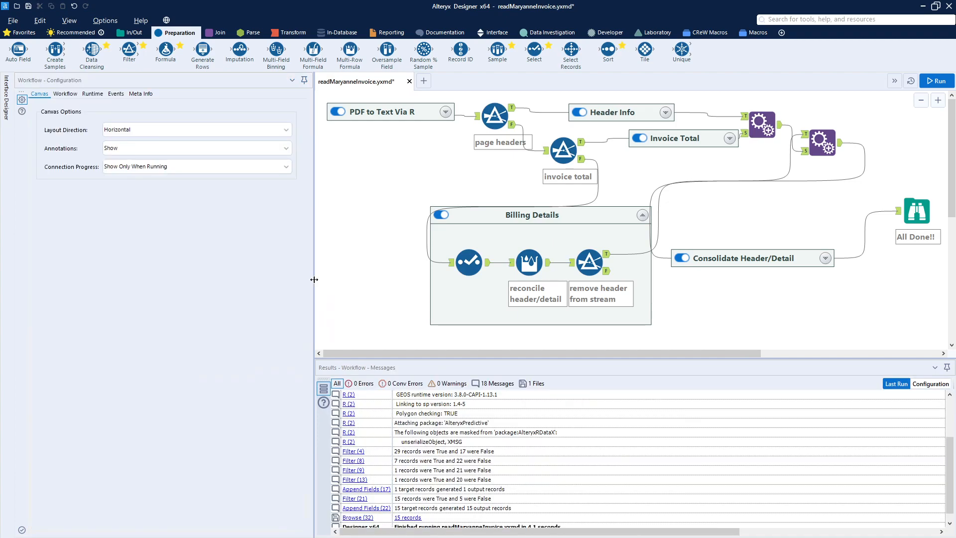
click(529, 264)
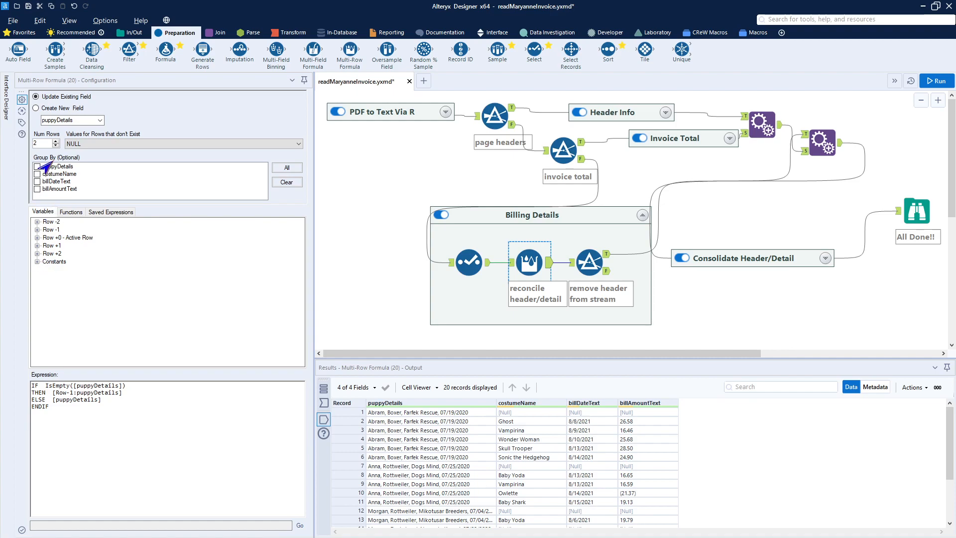
Raise the Multi-Row Formula tool's number of rows to 5, and return it to 1
click(55, 142)
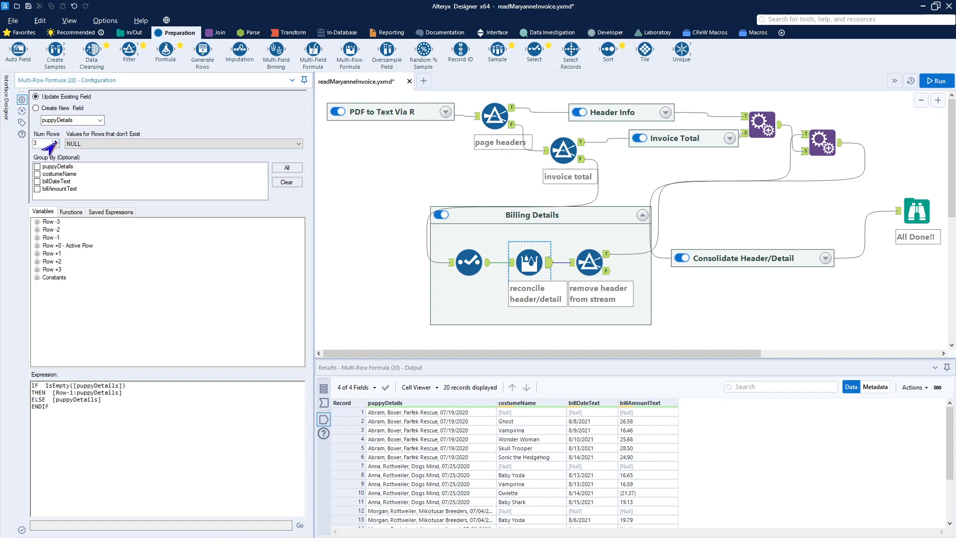
click(55, 142)
click(55, 142)
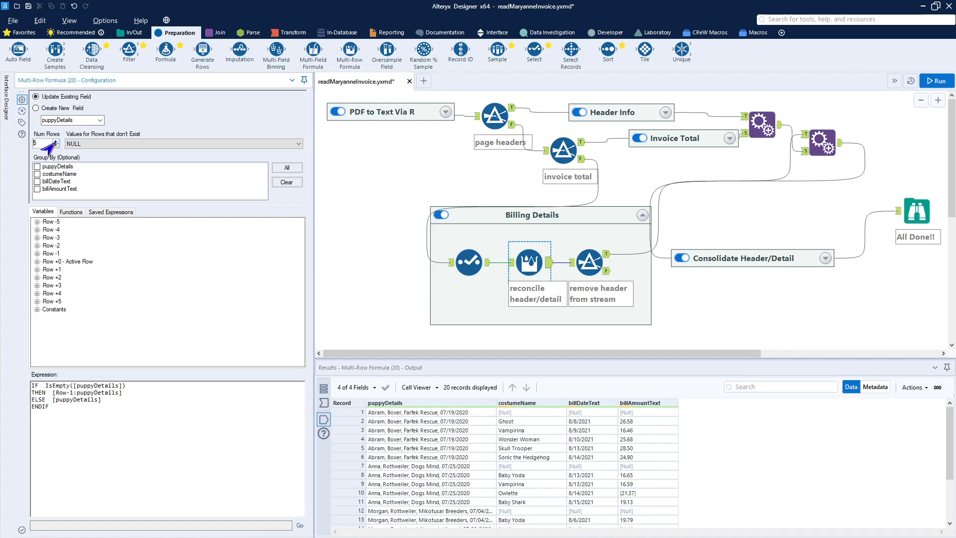
click(55, 146)
click(55, 146)
click(55, 145)
click(55, 145)
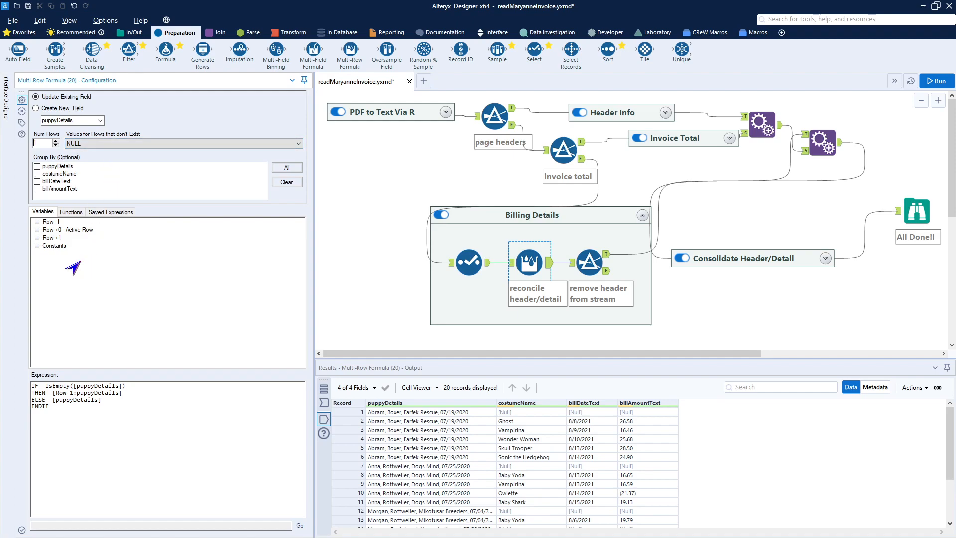
Review the choices for nonexistent rows and the function categories, and expand the Row -1, Row +0 and Row +1 variables
click(159, 145)
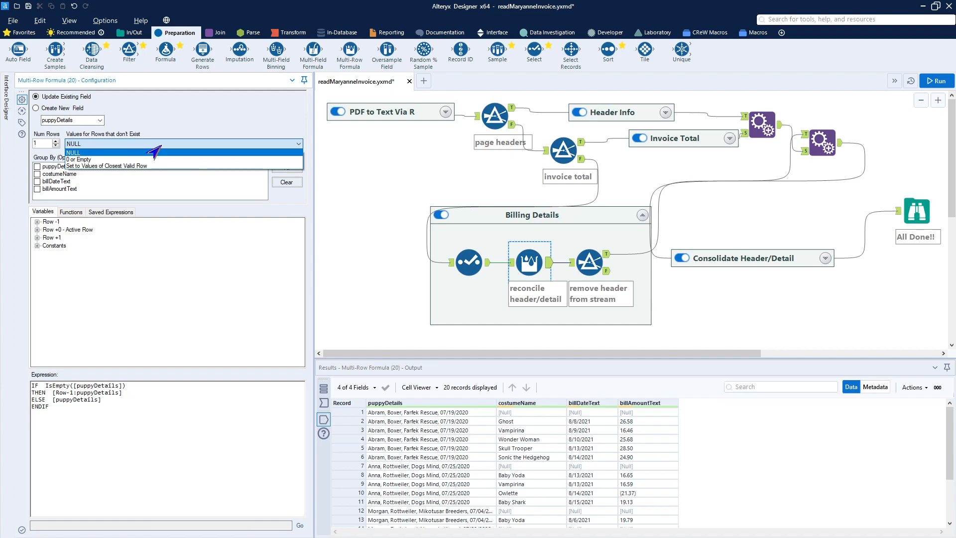
click(159, 147)
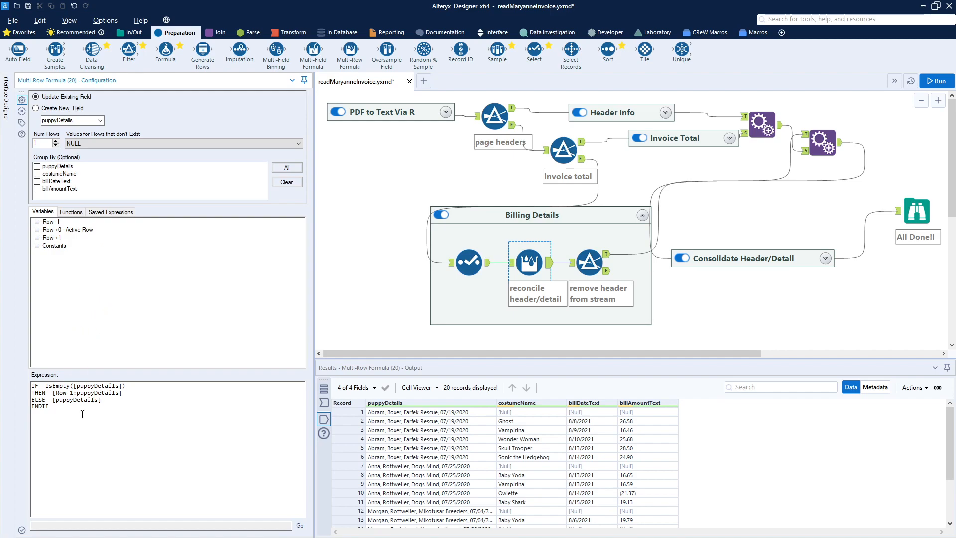
click(71, 212)
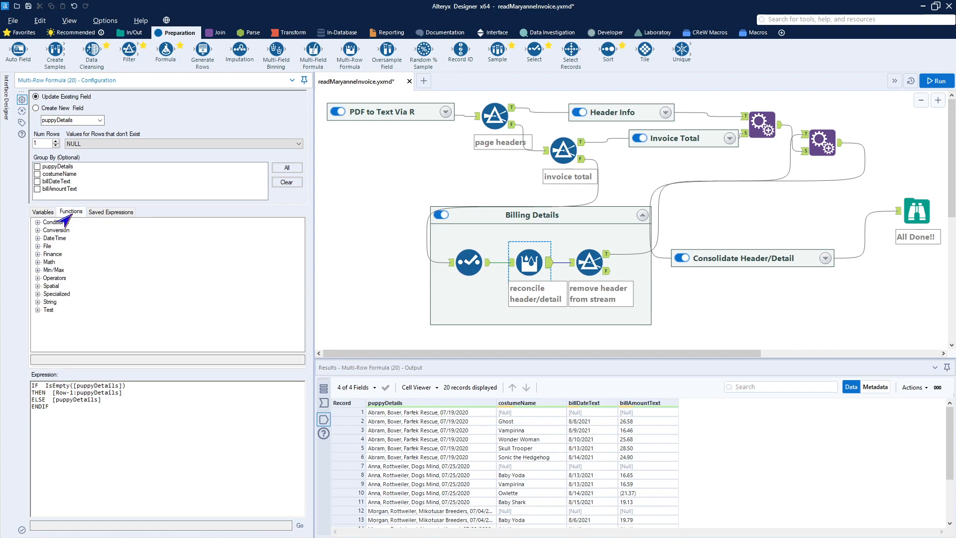
click(35, 212)
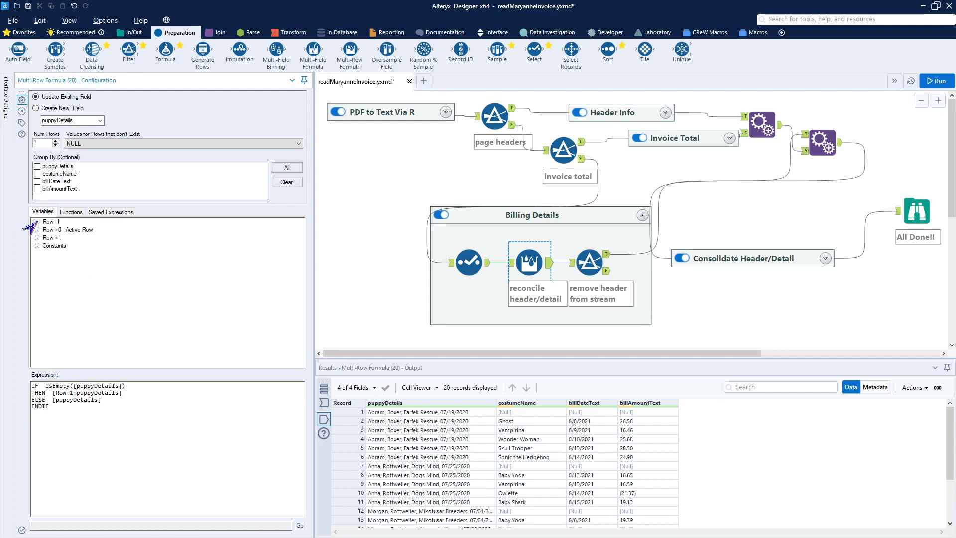
click(36, 221)
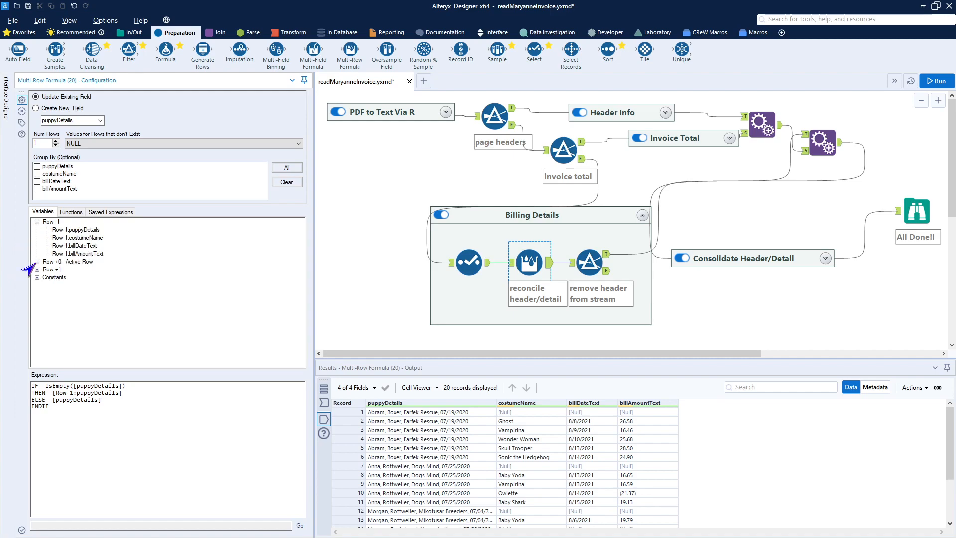
click(37, 262)
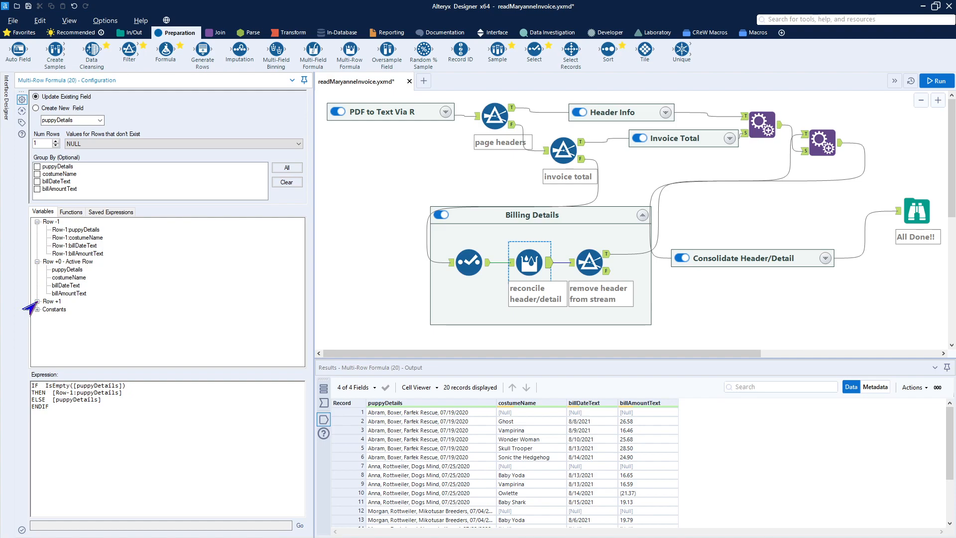
click(37, 301)
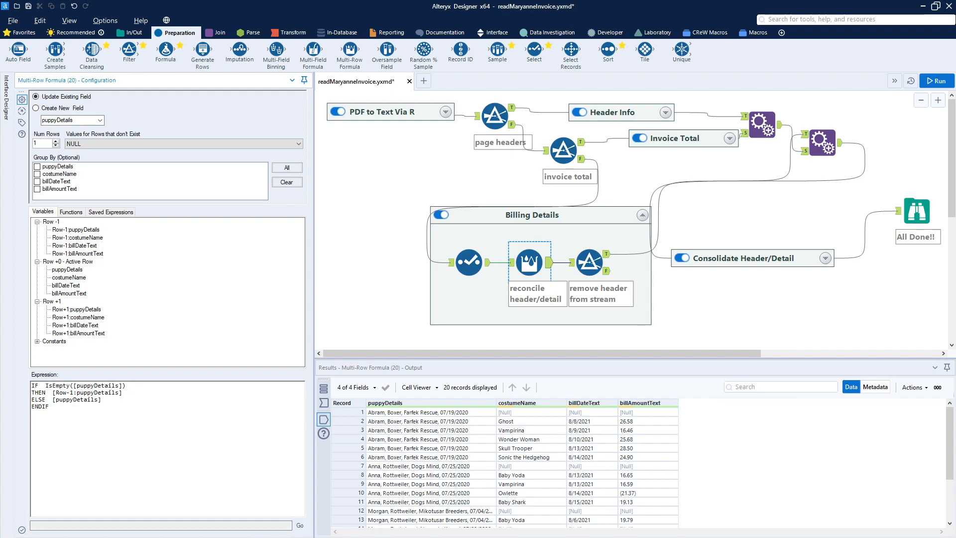
Bring the invoice PDF back in Acrobat Reader, highlight the first puppy's header line, and move the document out of the way
key(alt+Tab)
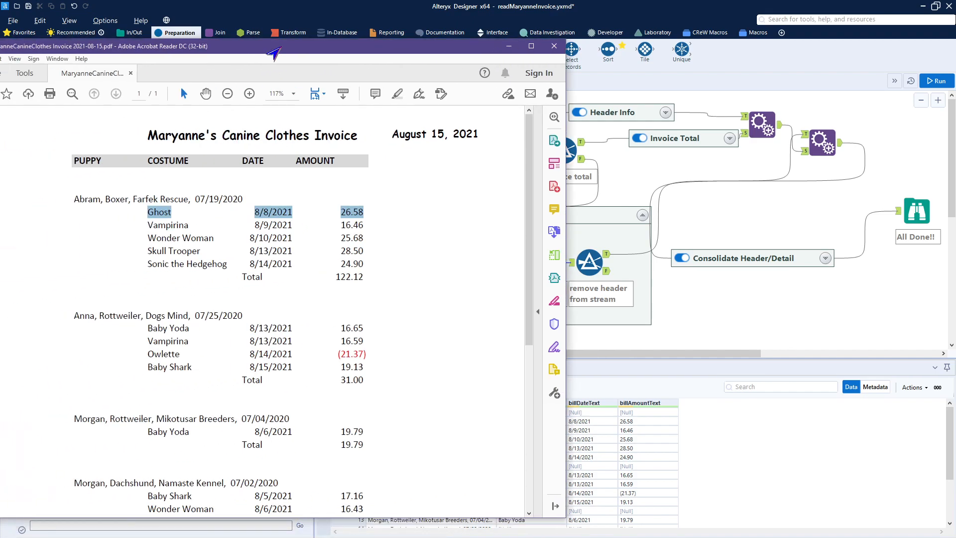
drag(163, 200, 340, 203)
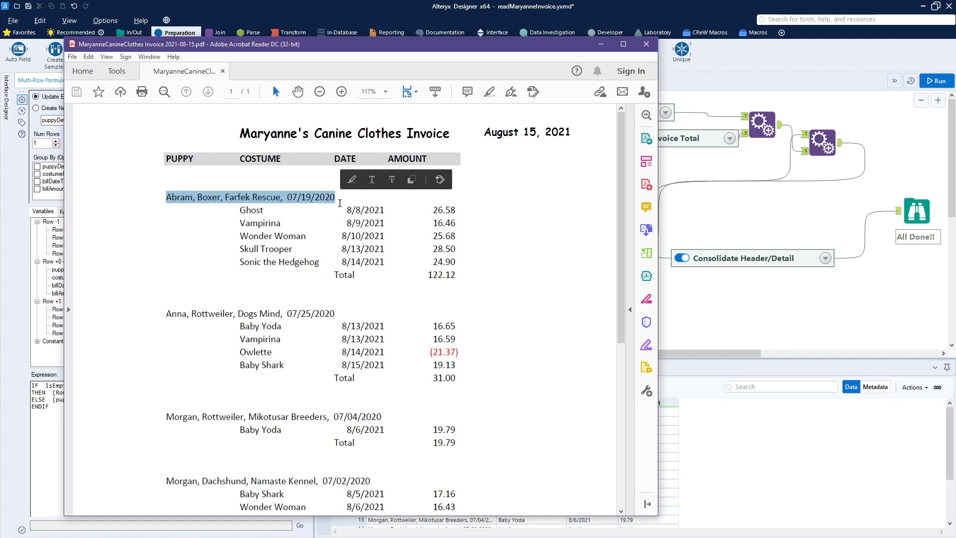
click(184, 207)
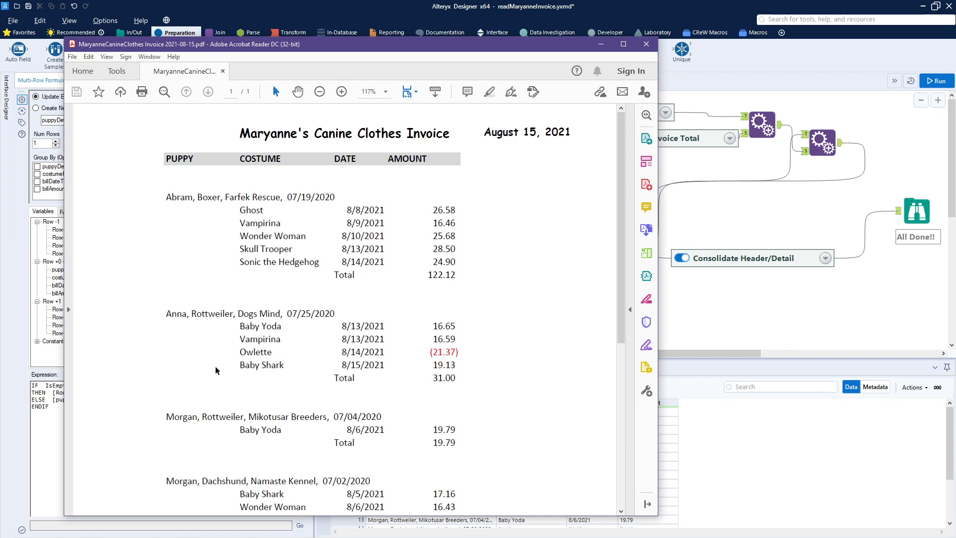
drag(513, 46, 0, 45)
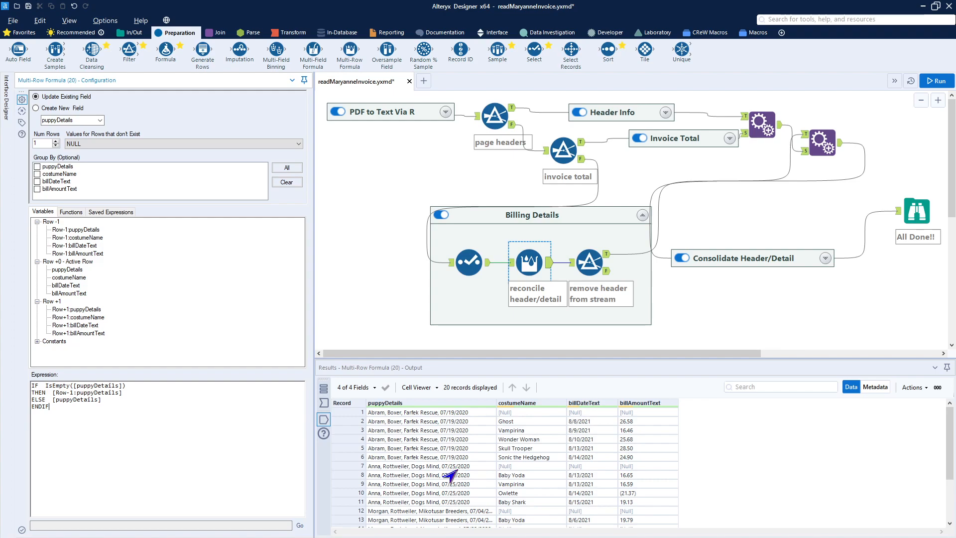
Examine the Multi-Row Formula output and the true output of the "remove header from stream" filter
scroll(451, 476, down, 3)
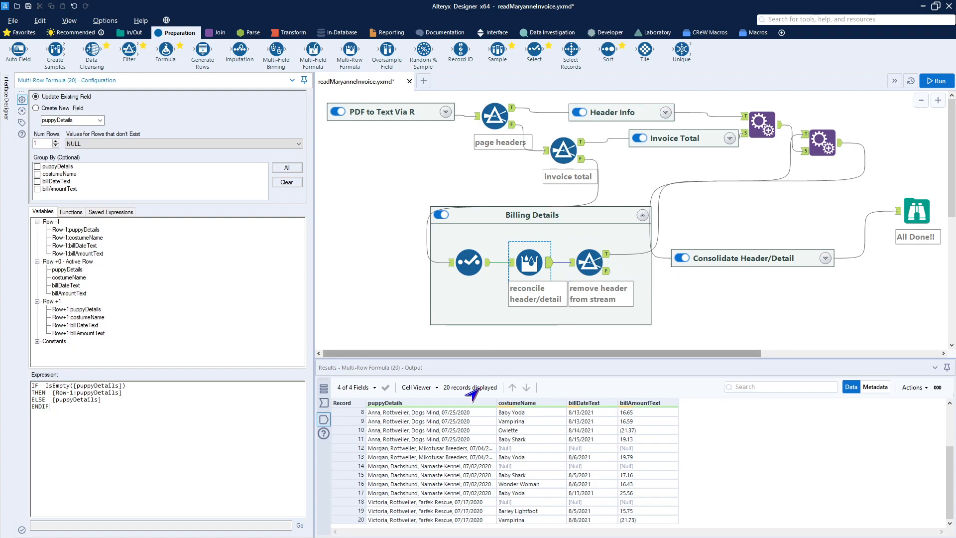
click(593, 270)
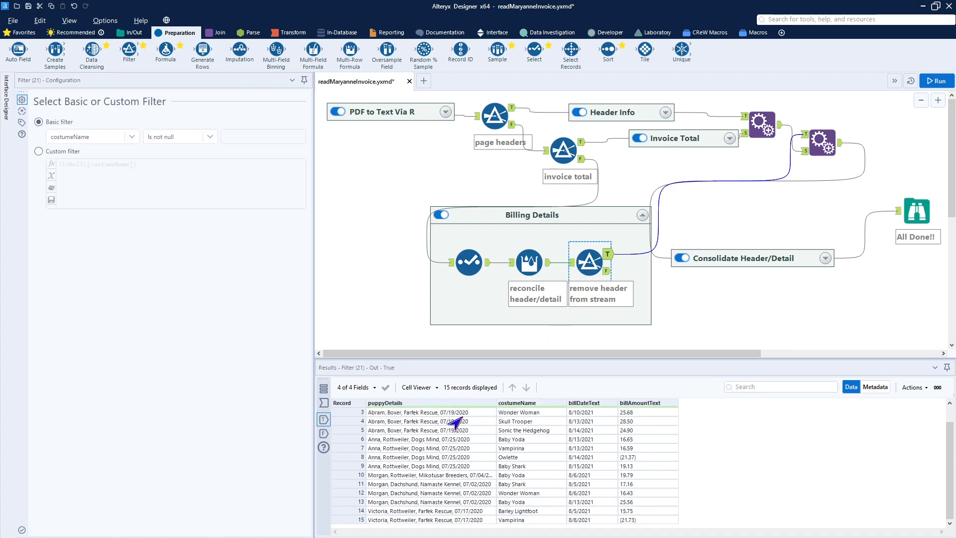
scroll(503, 422, up, 1)
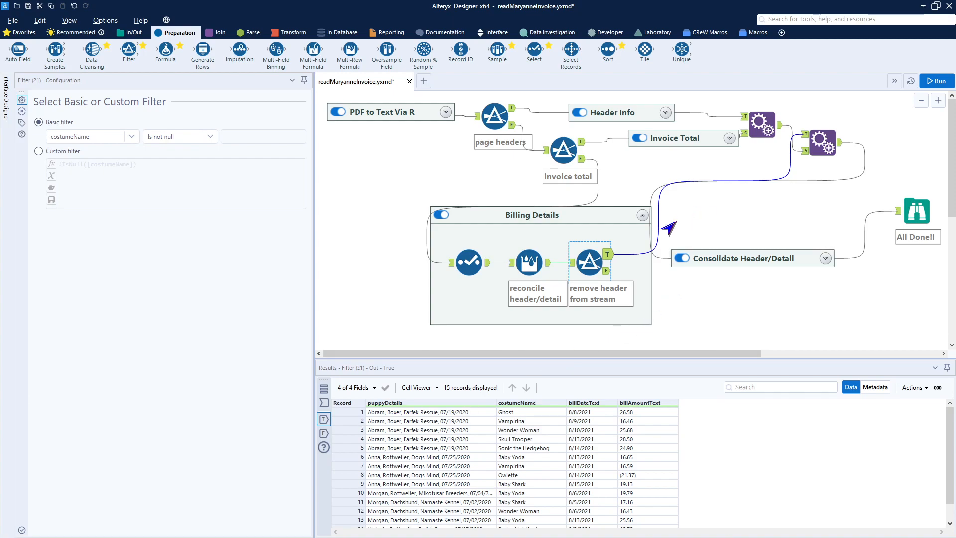
Collapse the Billing Details container, expand Consolidate Header/Detail, and move it beside Billing Details so its tools fit on the canvas
click(642, 216)
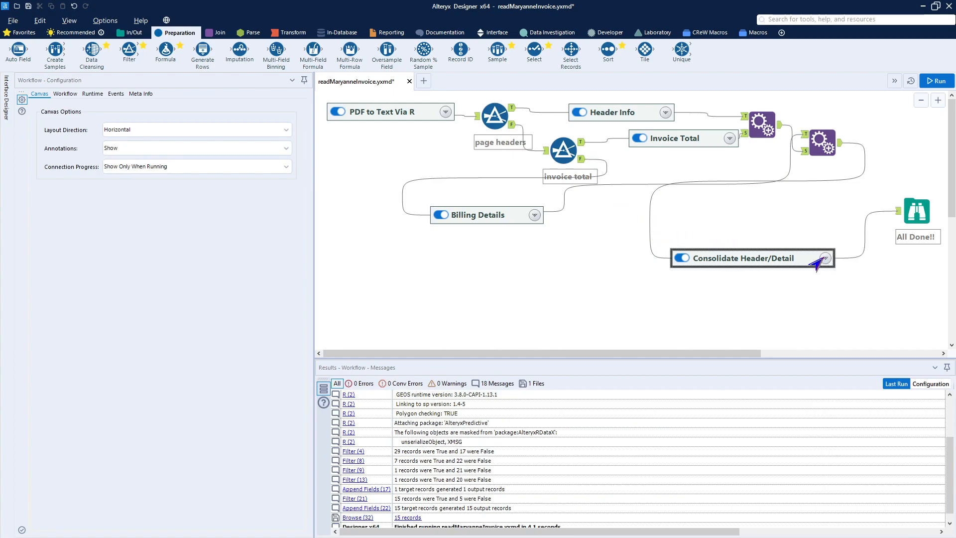
click(825, 259)
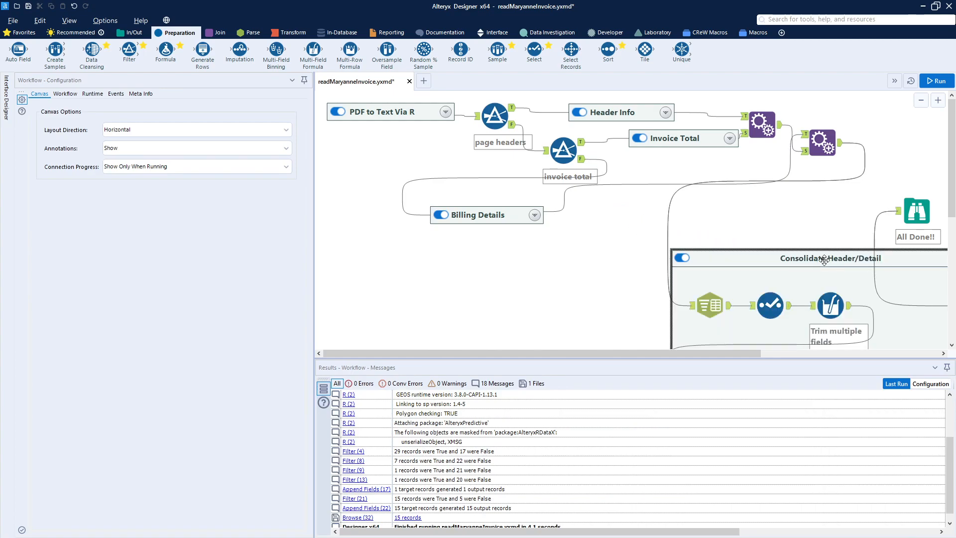
drag(744, 256, 574, 217)
Inspect the Text To Columns tool that splits puppyDetails, and check its puppy output columns for cell warnings
click(545, 261)
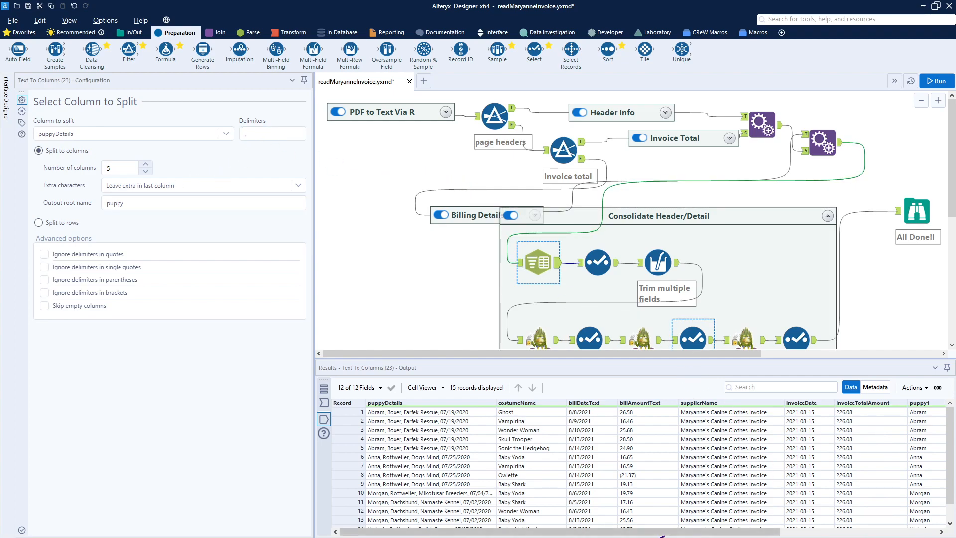
drag(657, 535, 816, 535)
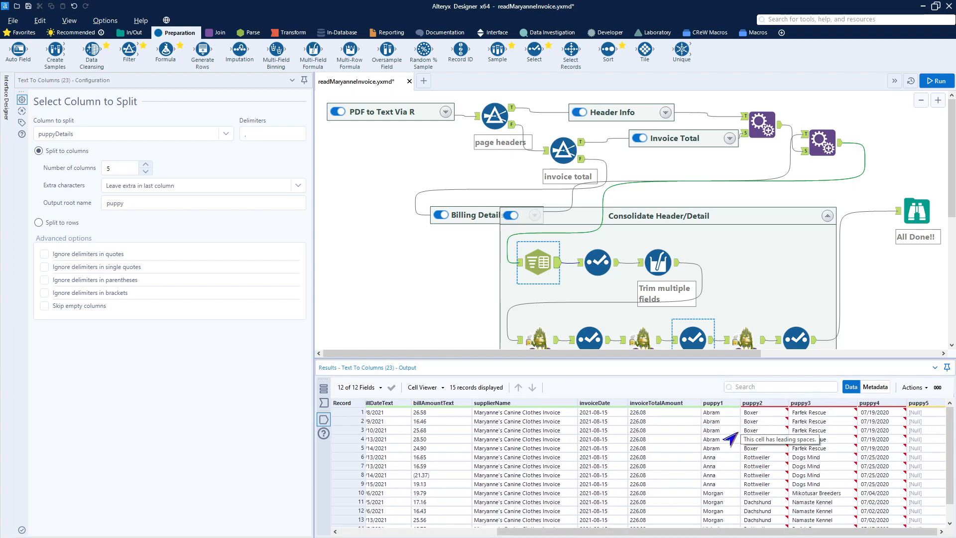
mouse_move(744, 427)
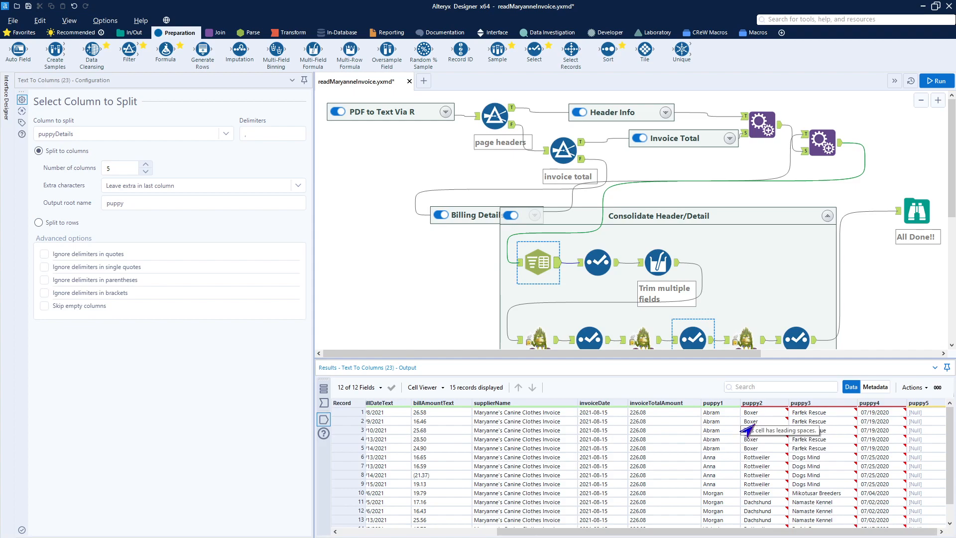
mouse_move(810, 428)
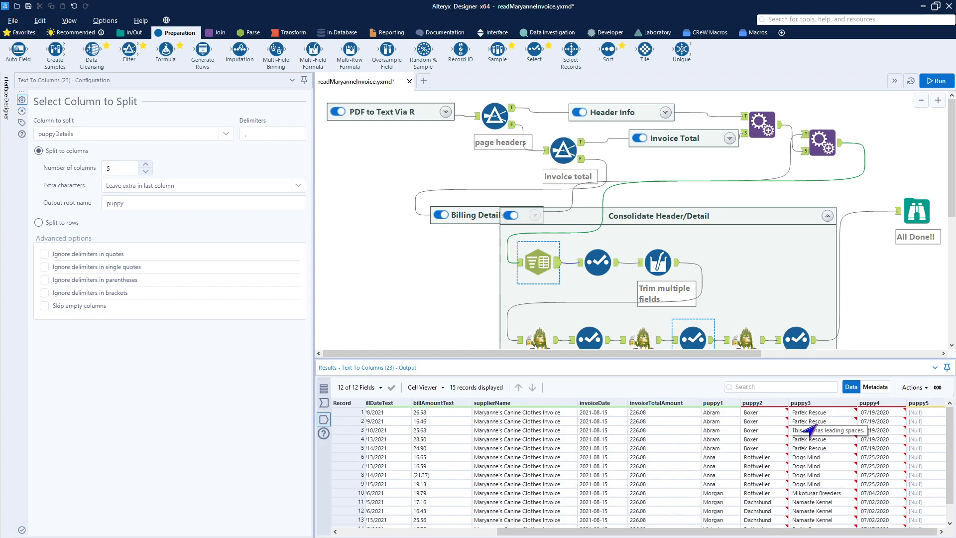
mouse_move(862, 428)
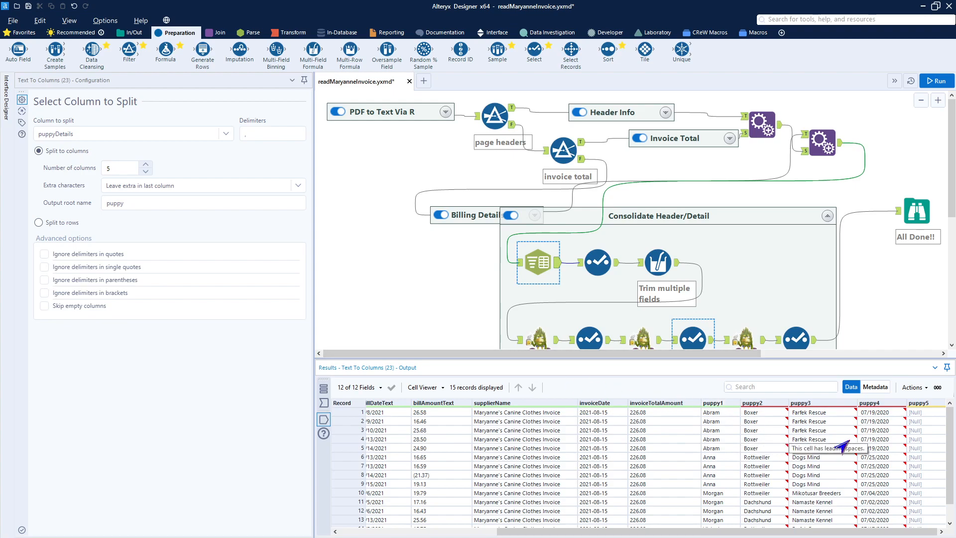
Inspect the first Select tool in Consolidate Header/Detail that renames the split puppy columns, and locate the adjacent "Trim multiple fields" tool
click(597, 262)
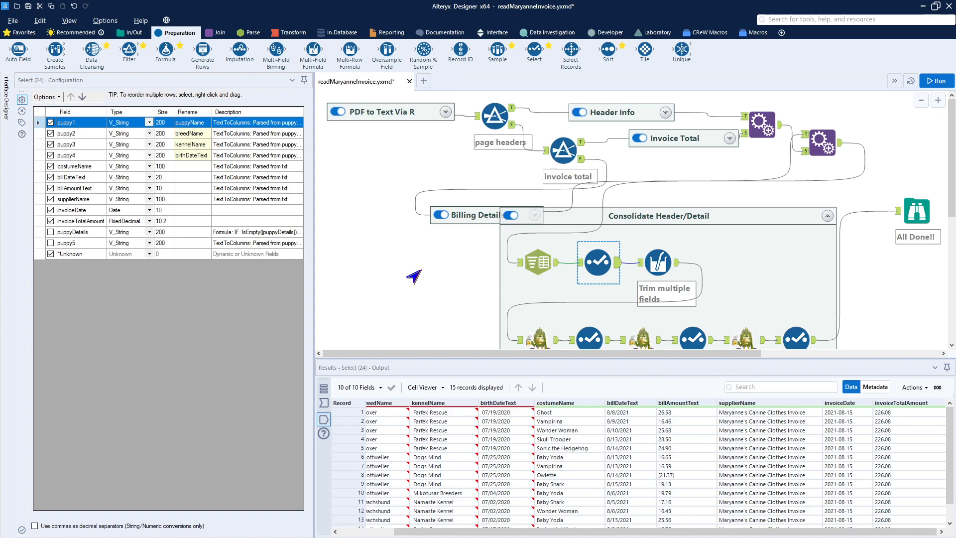
ctrl+click(654, 263)
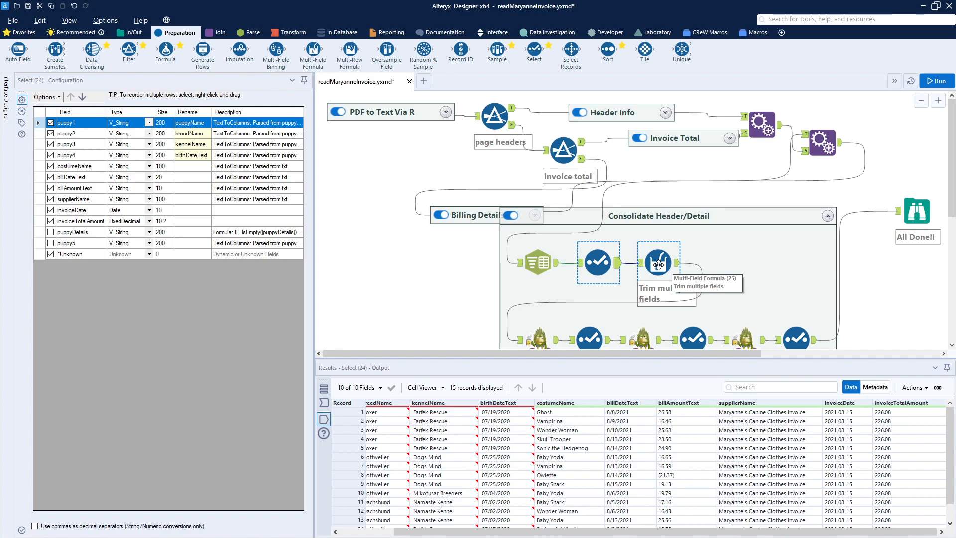
ctrl+click(657, 264)
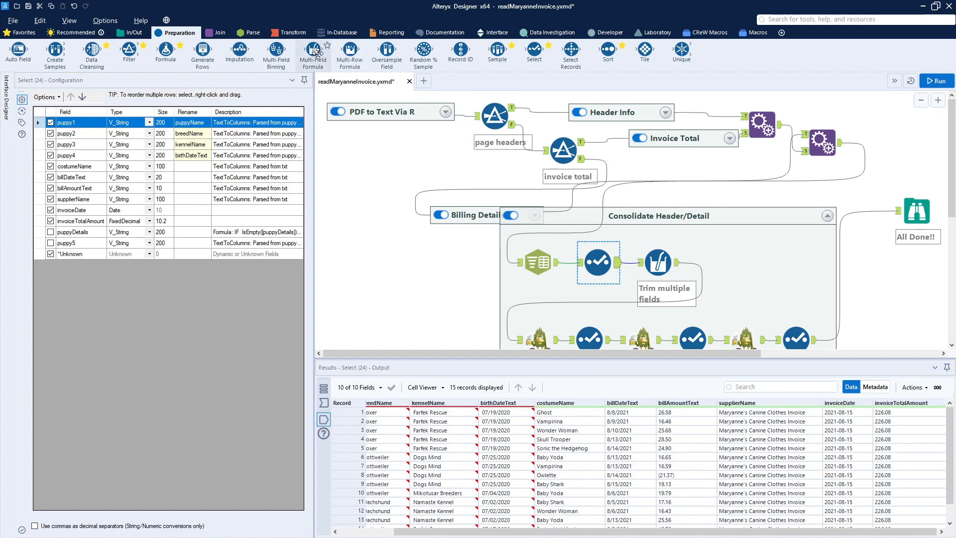
Open the configuration of the "Trim multiple fields" tool and review the field types it can be applied to, keeping Text selected
click(659, 264)
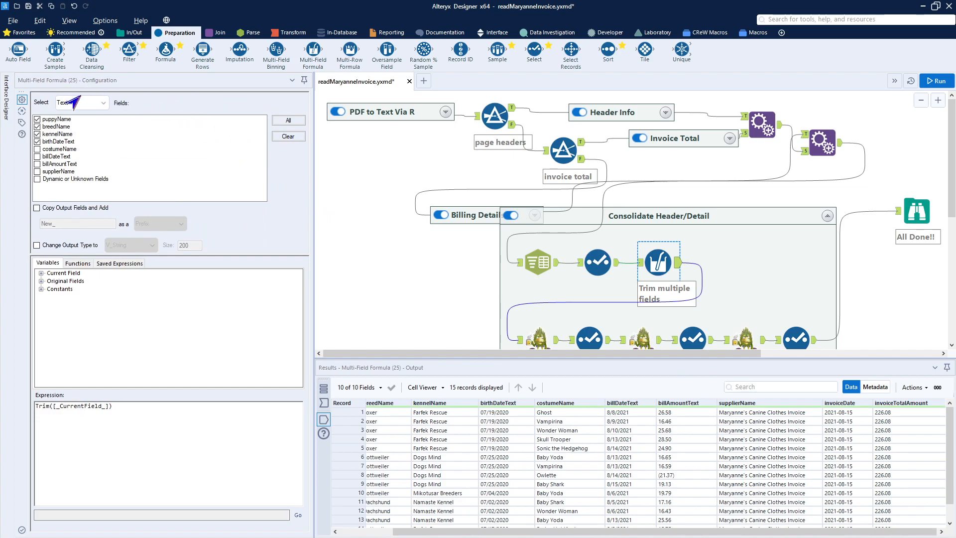
click(94, 104)
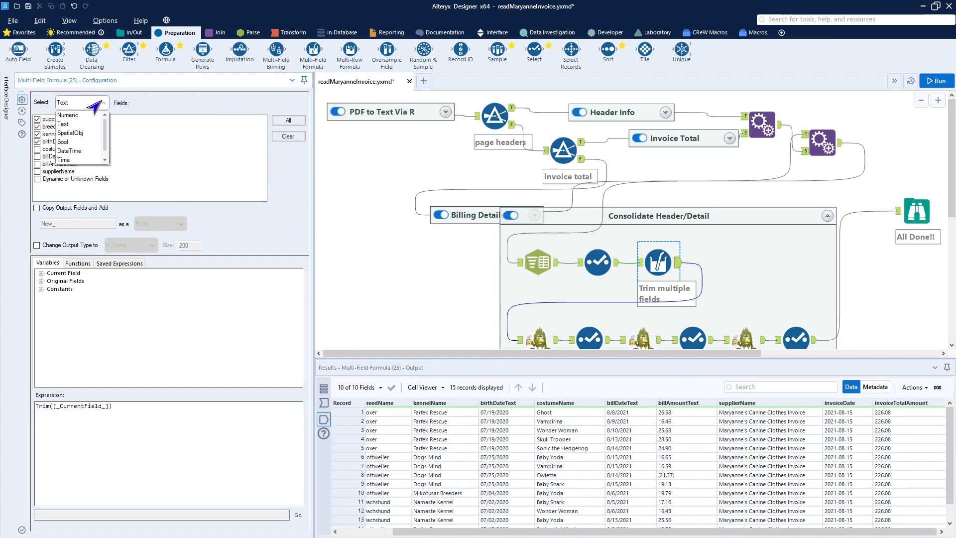
click(94, 105)
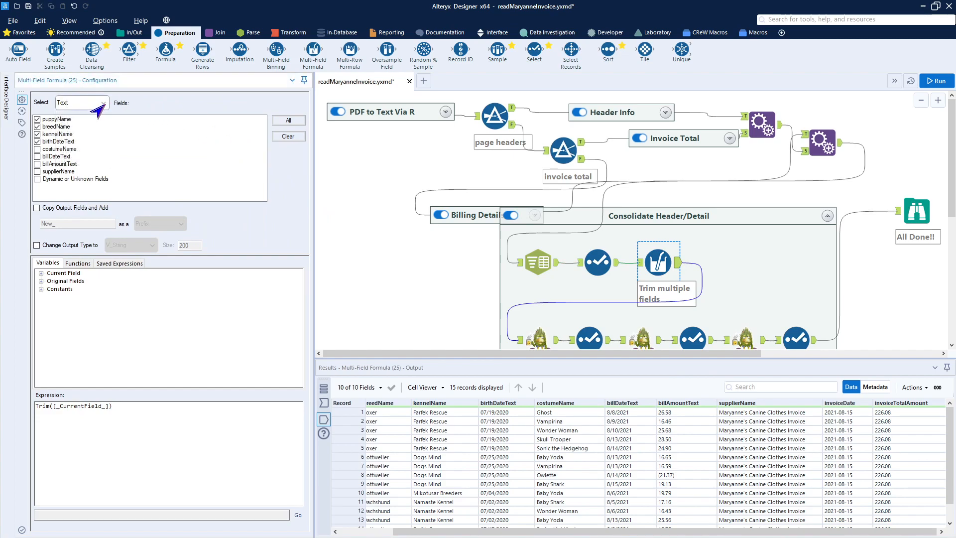
click(95, 104)
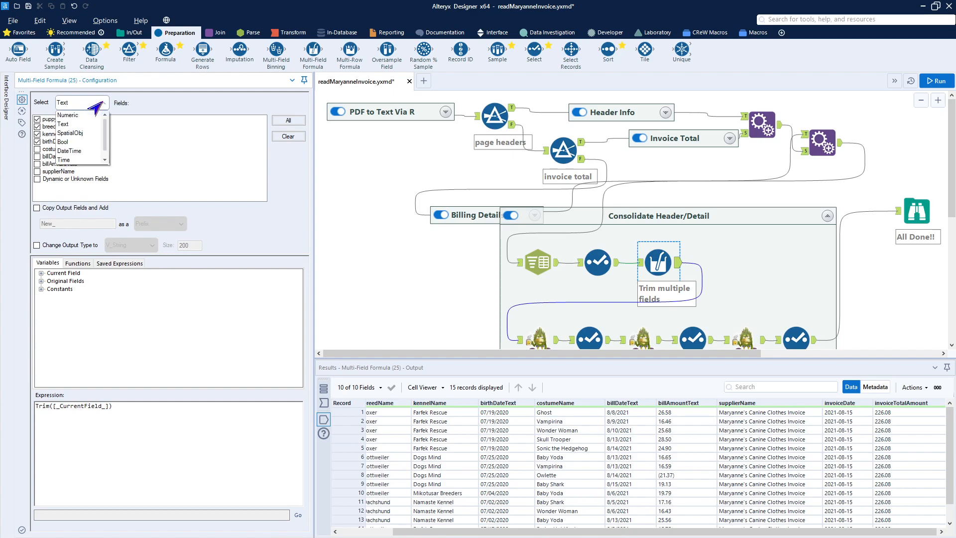
click(135, 107)
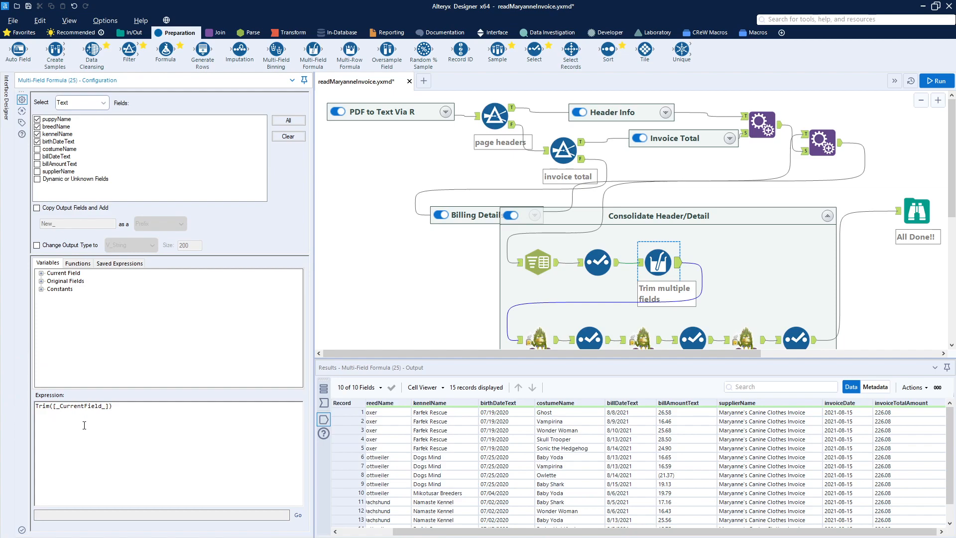
Enlarge the Trim expression text, expand the Current Field variables, and review the trimmed output from its first column
ctrl+scroll(85, 424, up, 5)
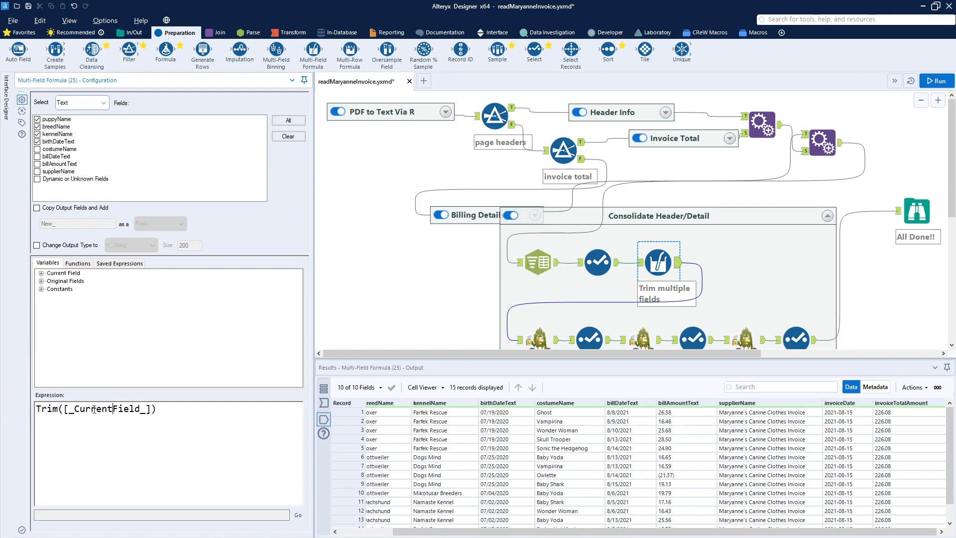
click(41, 272)
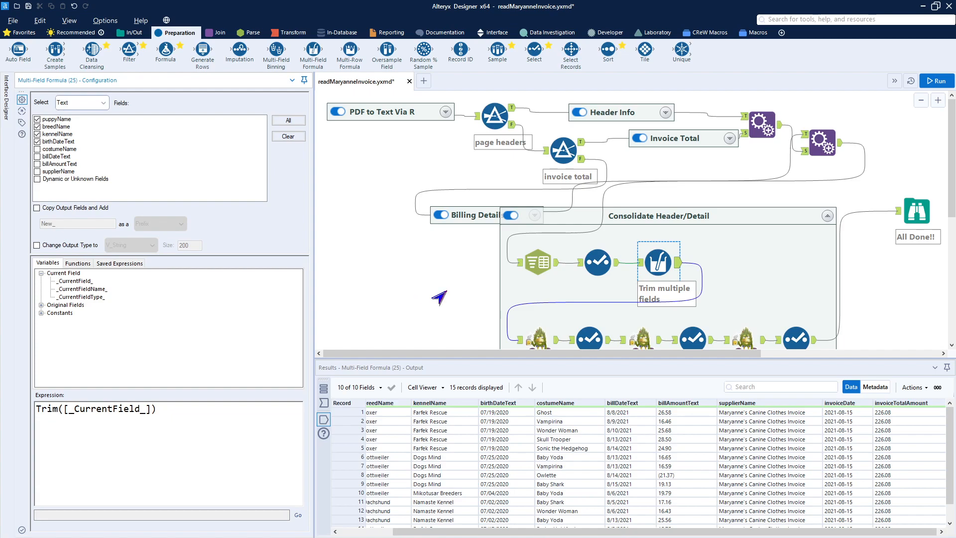
click(671, 260)
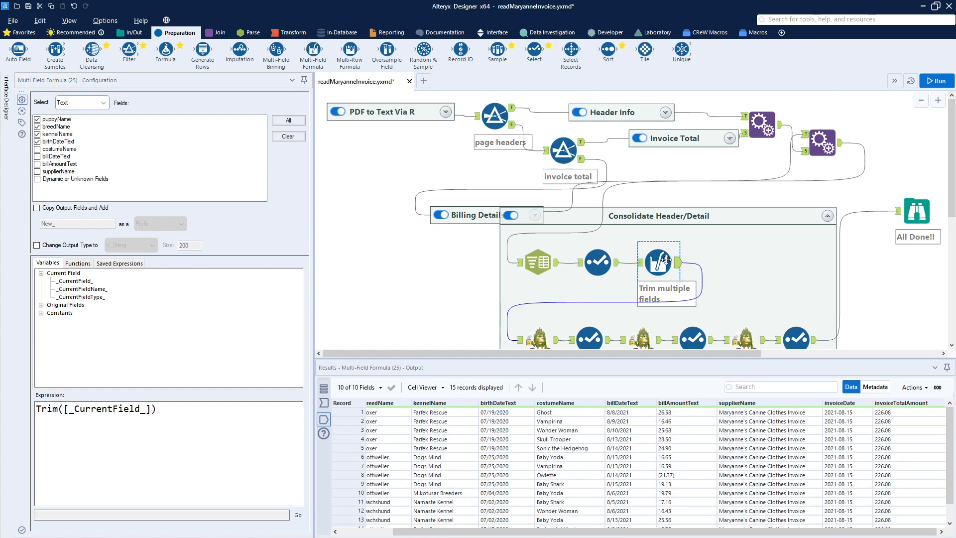
drag(421, 531, 365, 535)
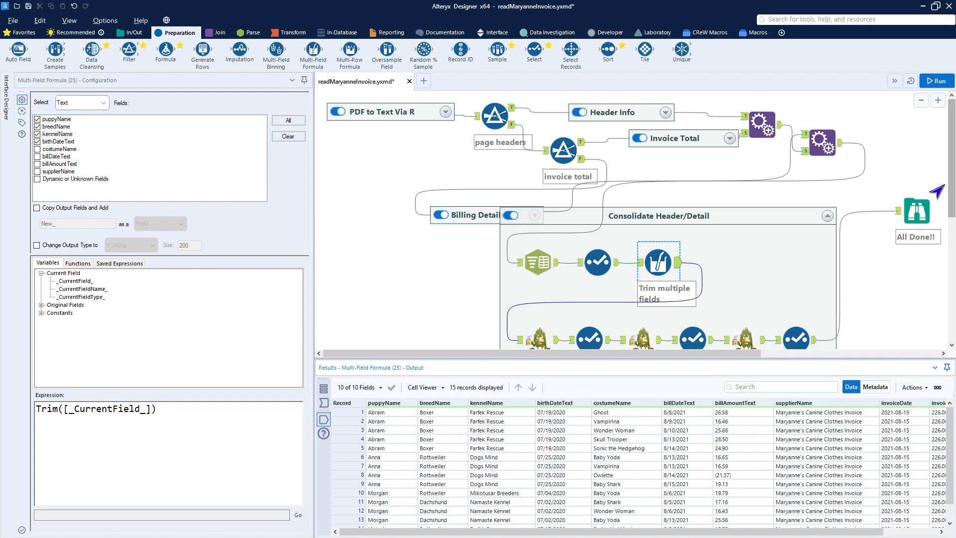
Inspect the three conversion macros that turn billAmountText into a number and birthDateText and billDateText into dates
scroll(941, 192, down, 3)
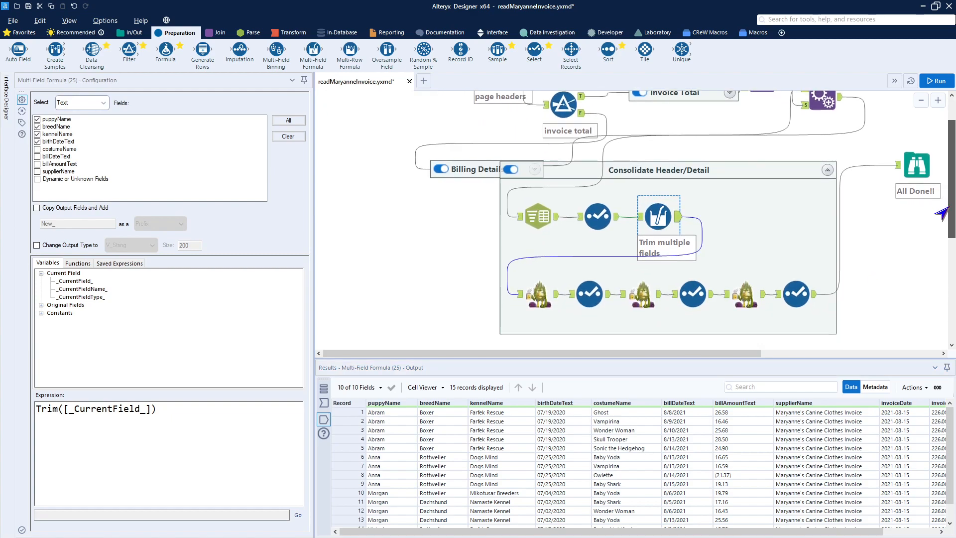
click(535, 293)
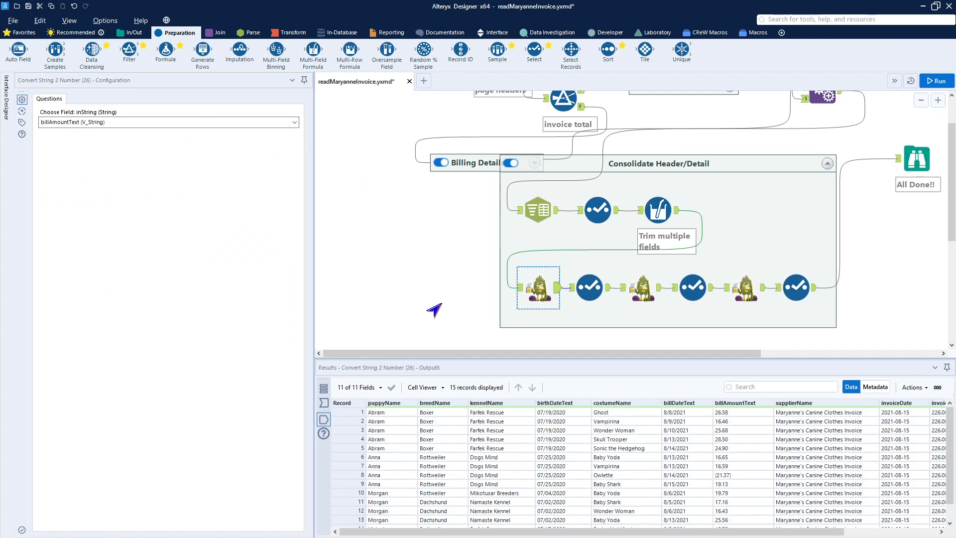
ctrl+click(600, 297)
click(542, 290)
click(649, 296)
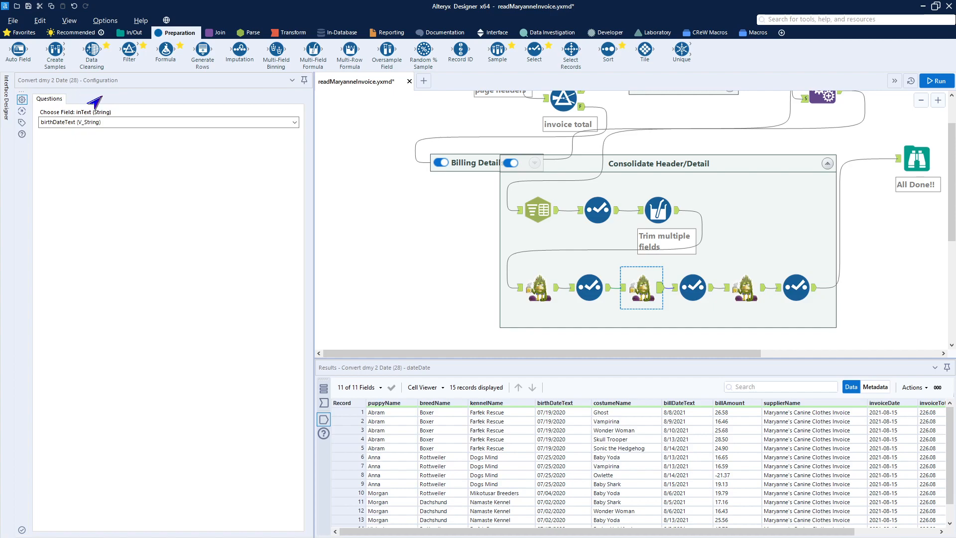
click(749, 298)
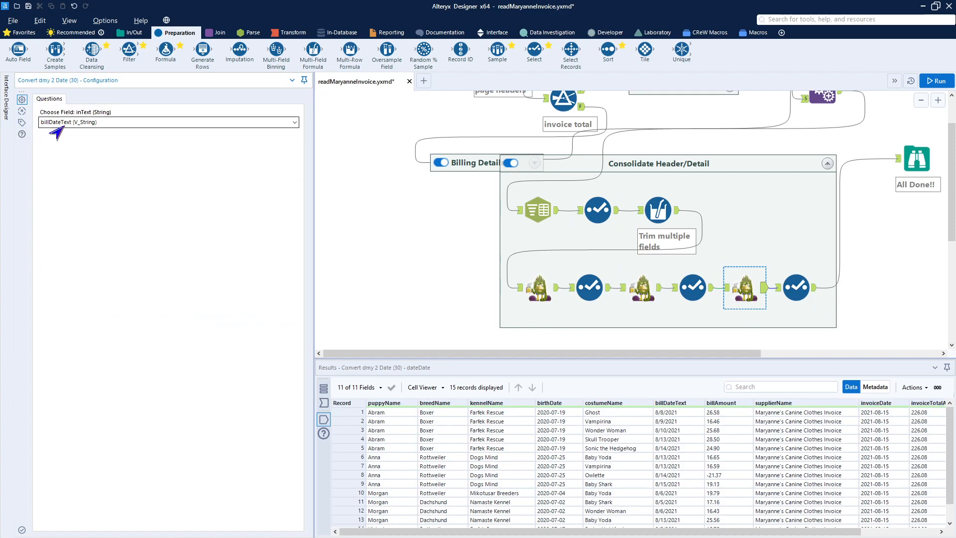
Review all output columns of the final Select tool, and open the data profile of the "All Done!!" Browse tool
click(814, 290)
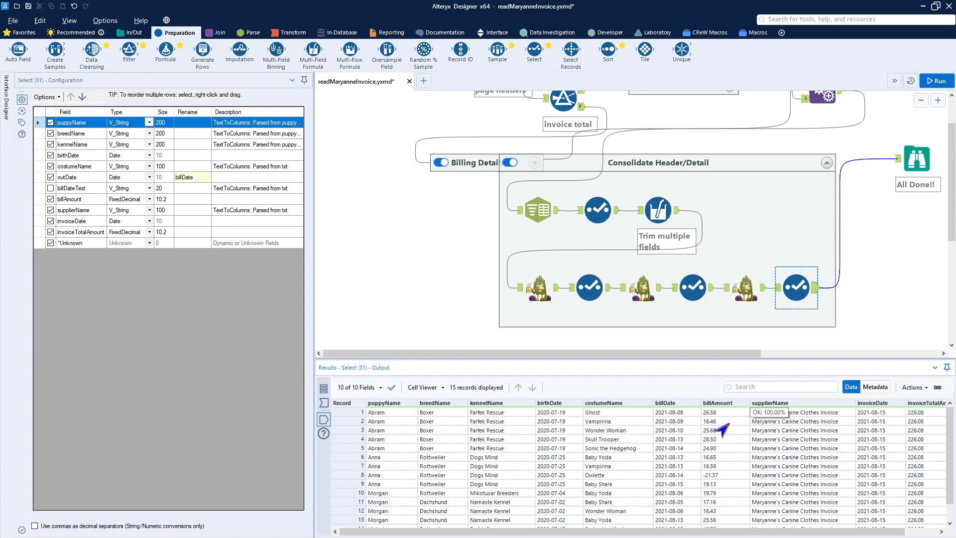
scroll(598, 531, right, 3)
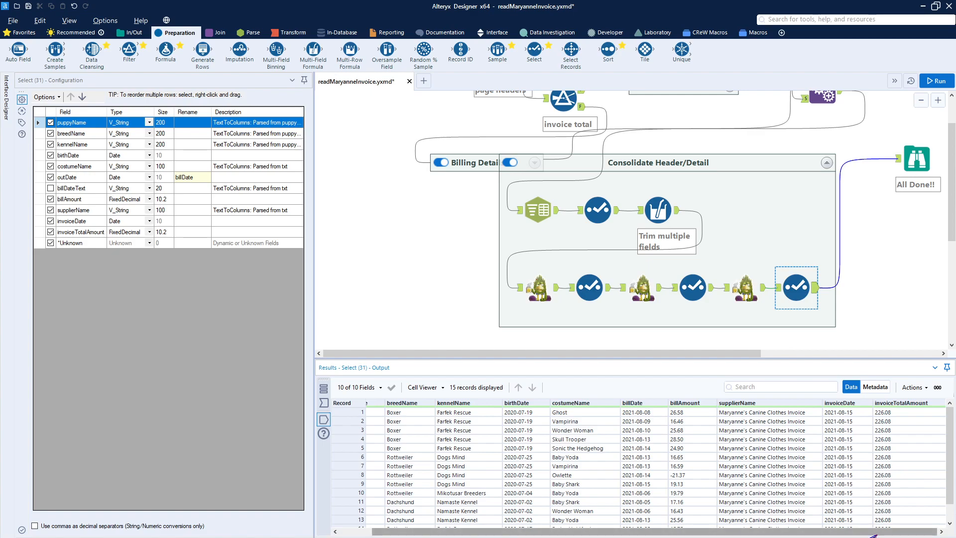
drag(871, 536, 828, 533)
drag(762, 534, 789, 533)
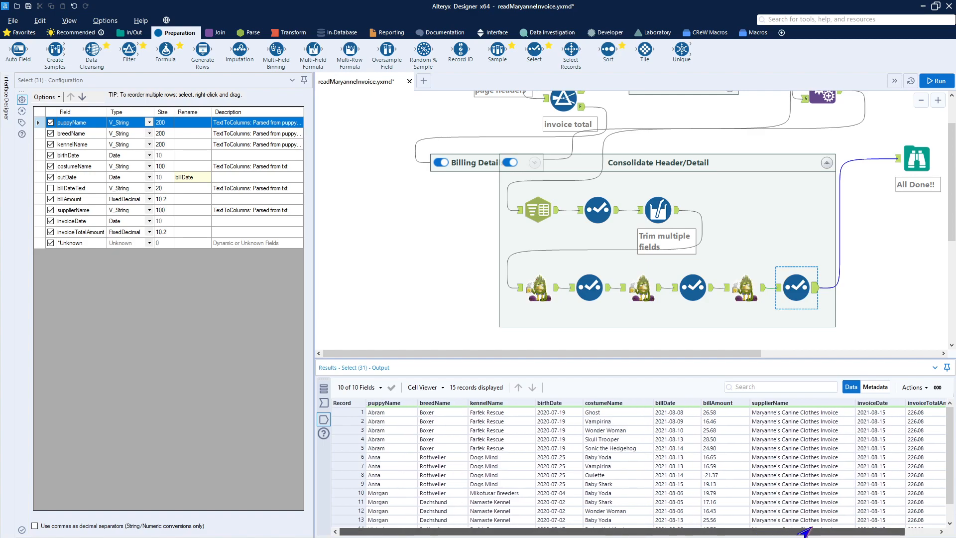
click(914, 159)
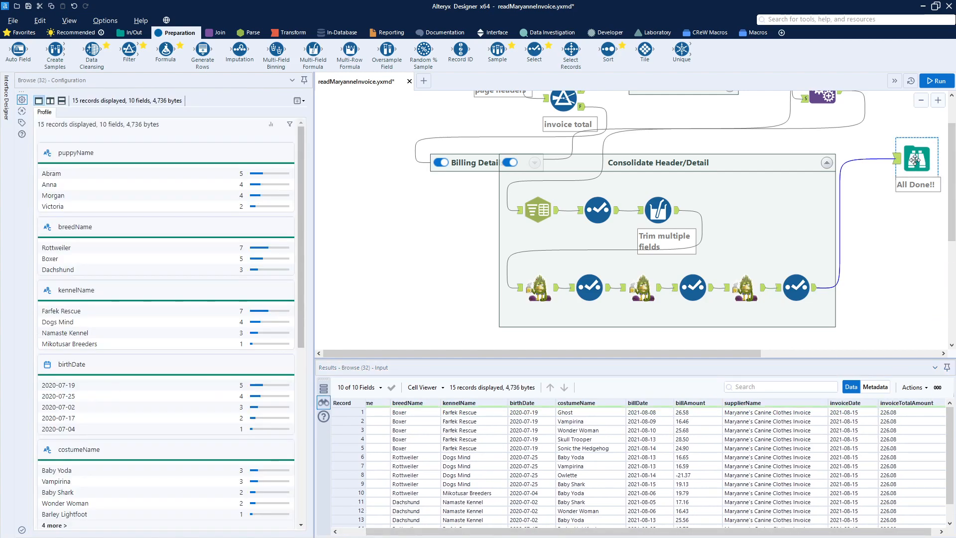